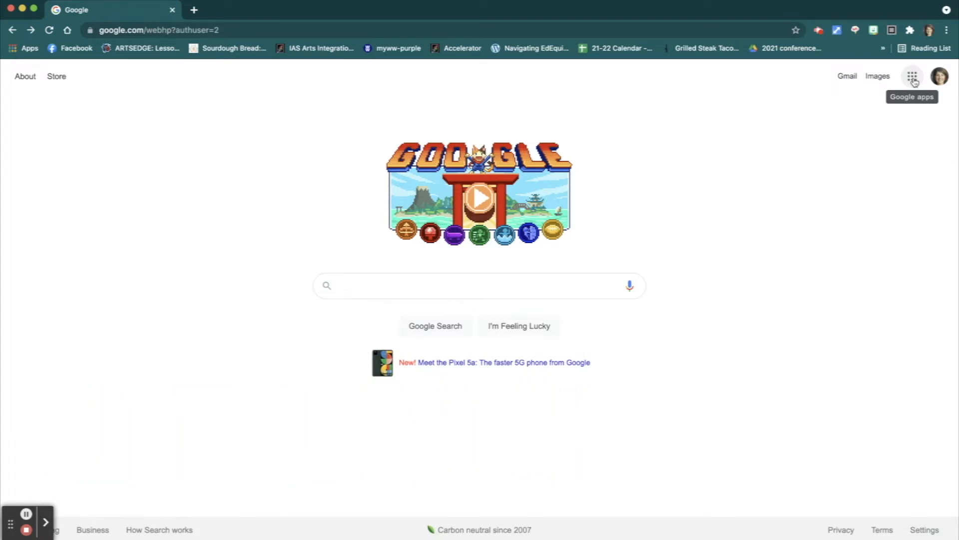
Open Google Calendar from the Google apps and switch the calendar to the Year view
left_click(913, 78)
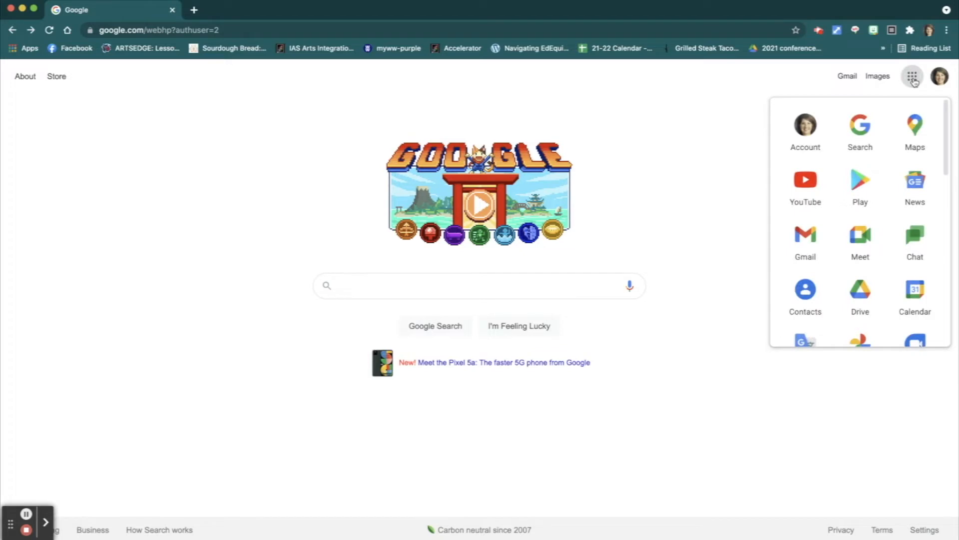
left_click(916, 296)
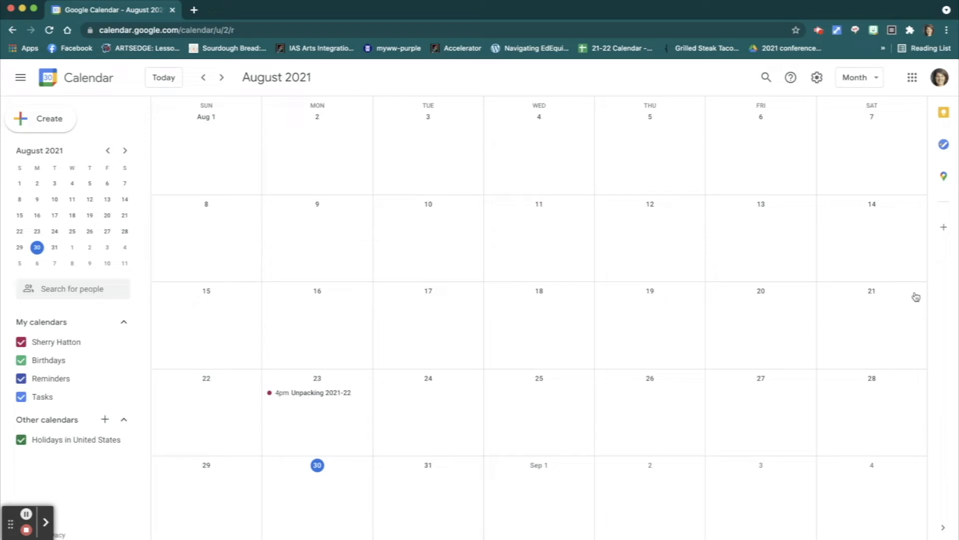
left_click(873, 80)
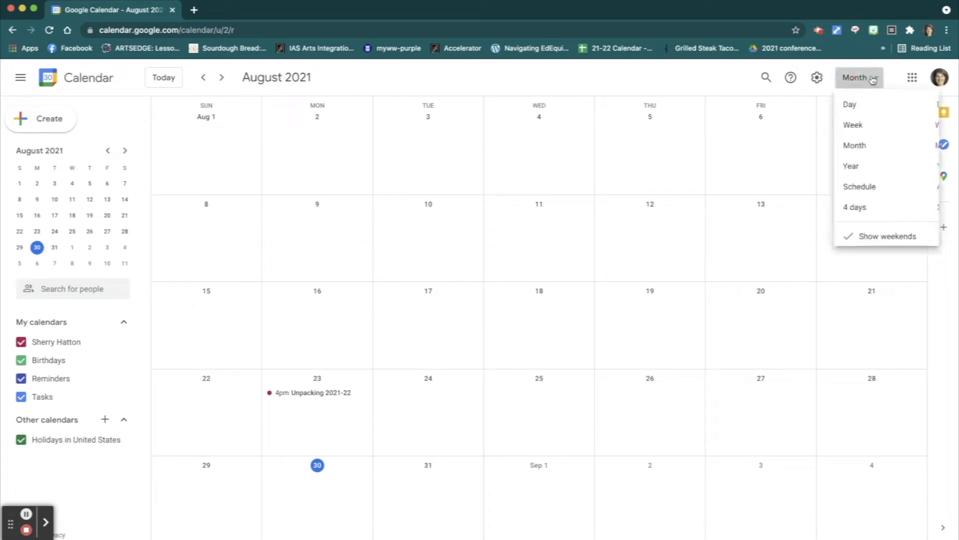
left_click(869, 171)
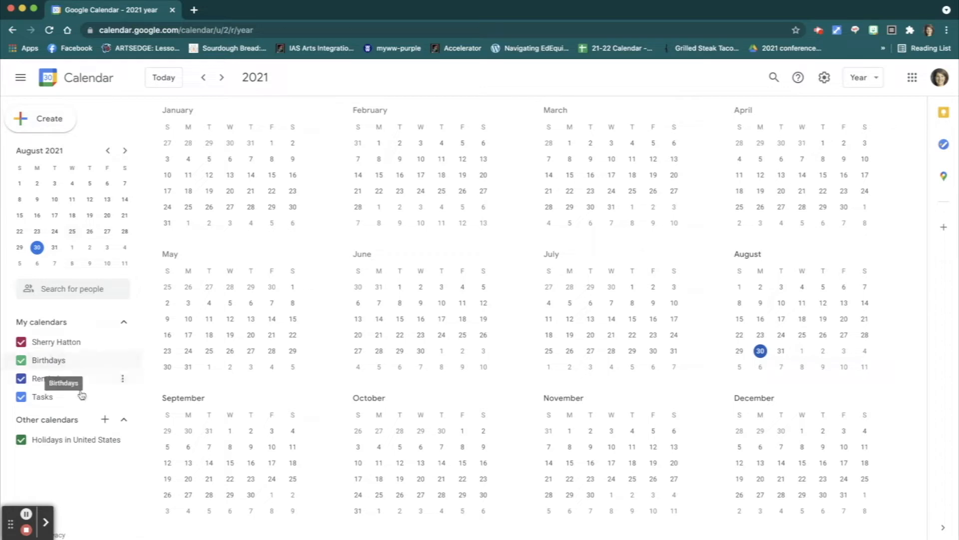
Create a new calendar named "2021-22 School Stuff"
left_click(105, 420)
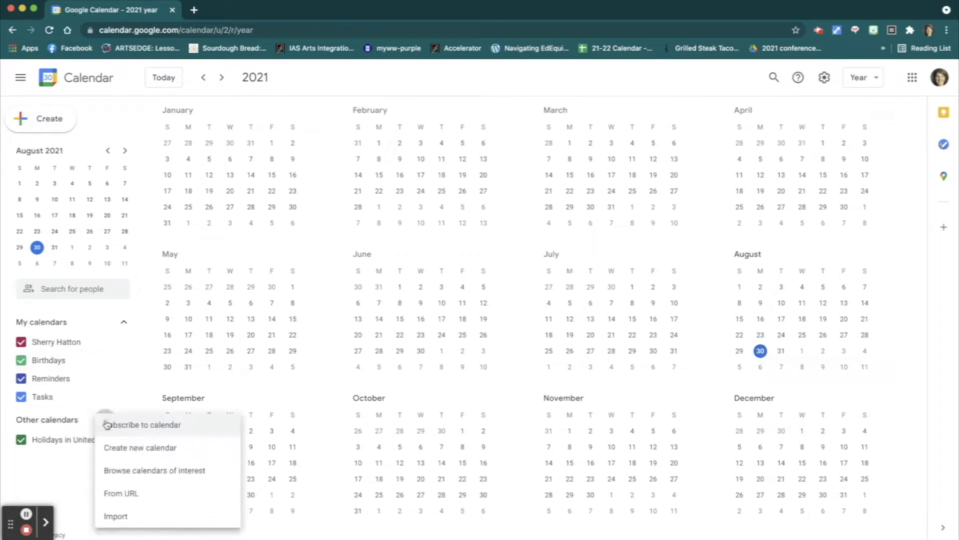
left_click(118, 448)
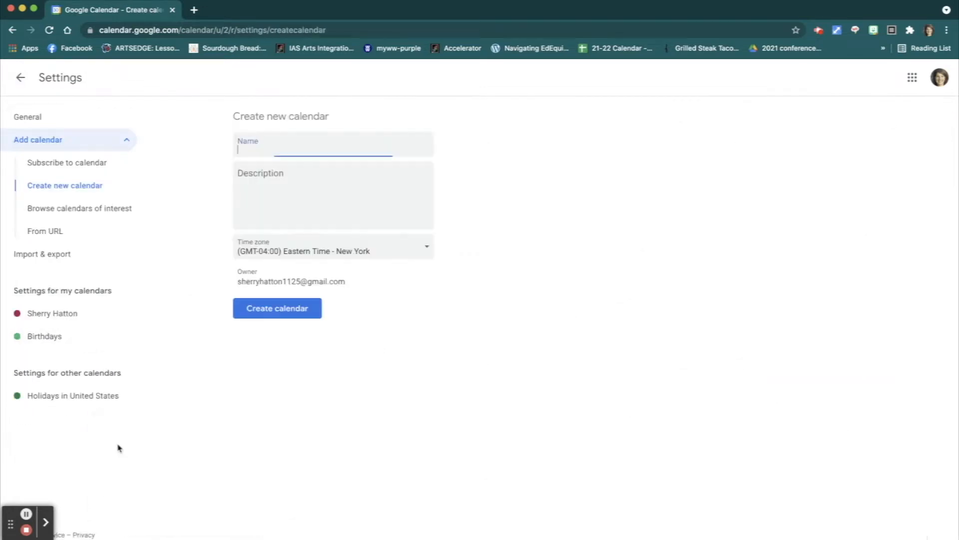
type("2021-22")
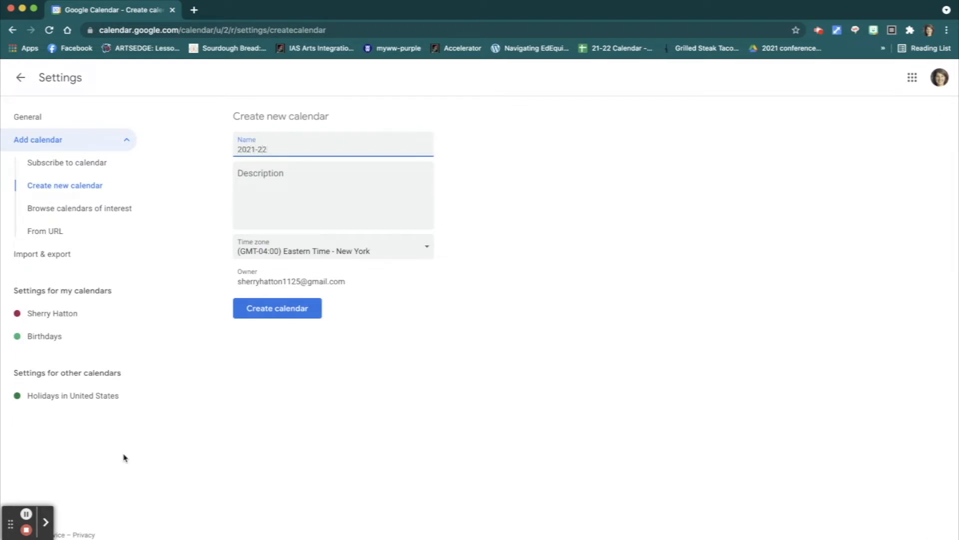
type(" School Stuff")
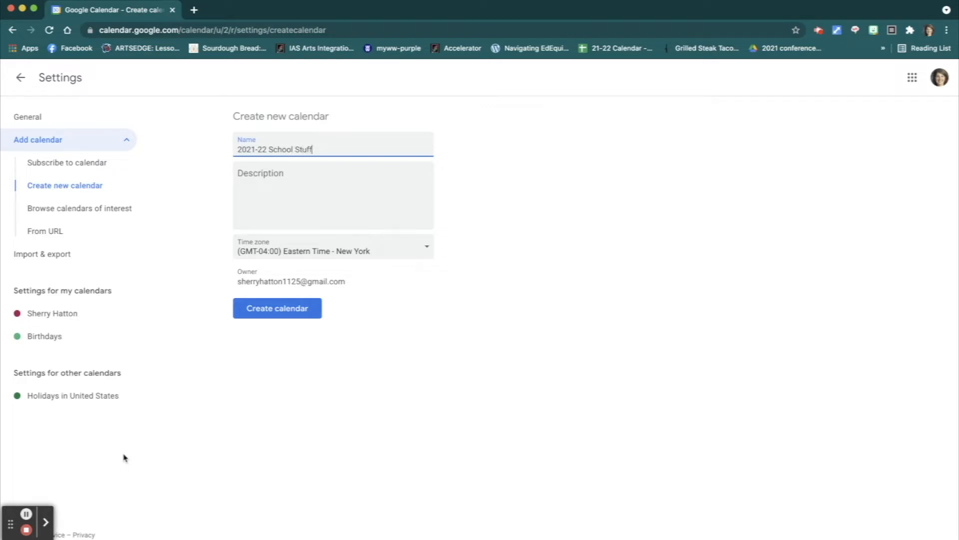
left_click(264, 308)
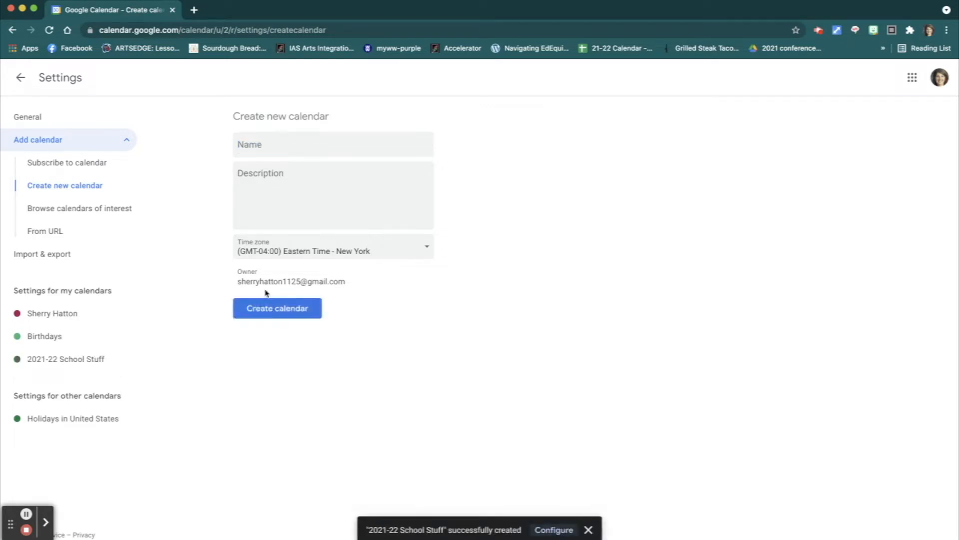
Open the settings of the 2021-22 School Stuff calendar and view its shareable link without copying it
left_click(69, 367)
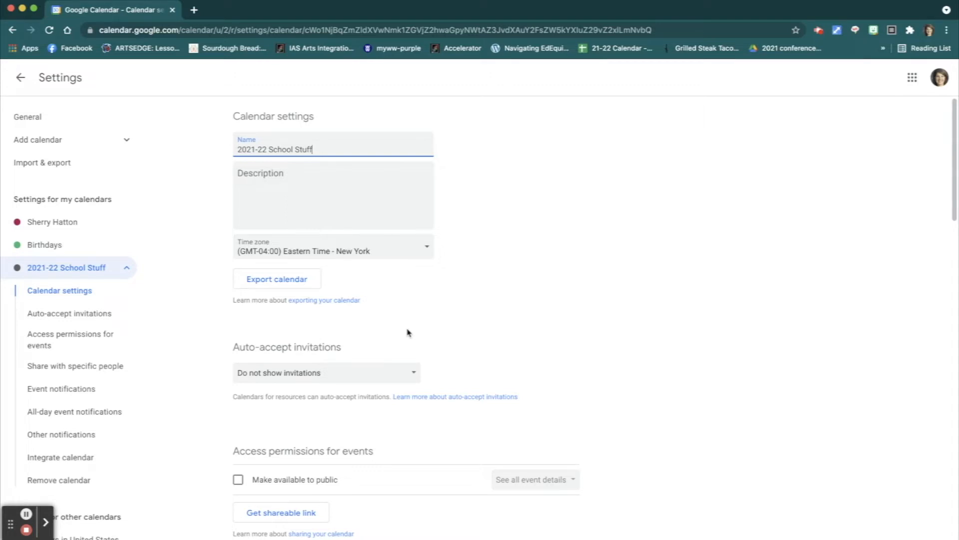
scroll(409, 332, "down", 5)
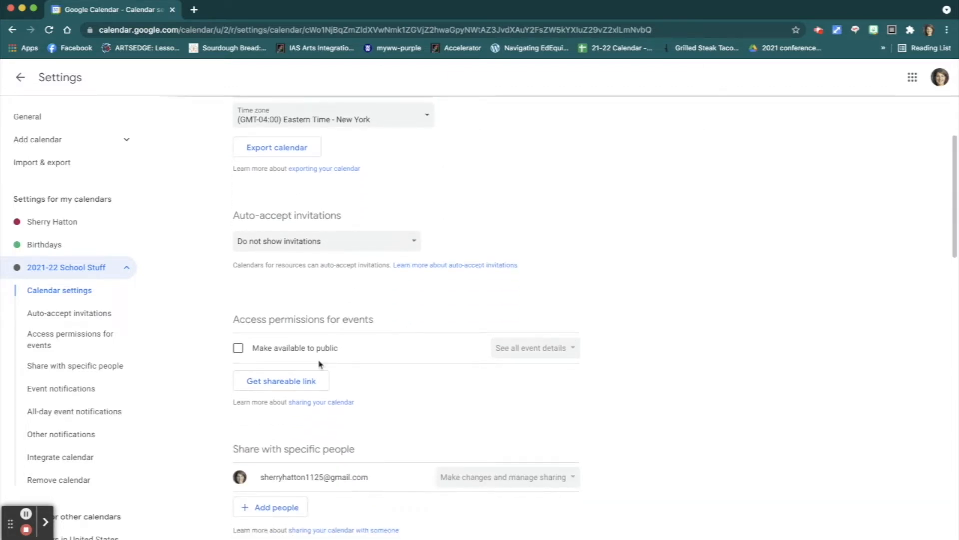
left_click(309, 381)
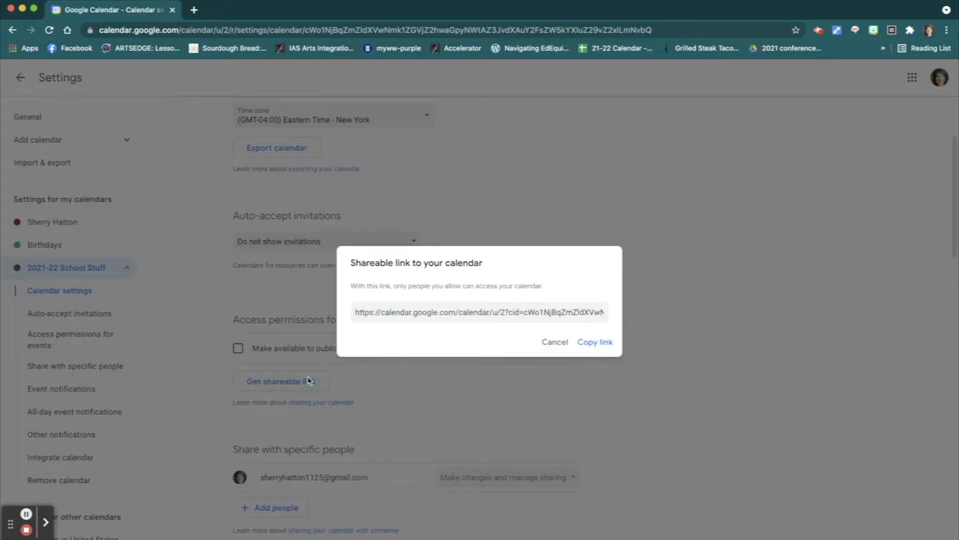
left_click(560, 342)
Check the permission levels for sharing the calendar with specific people, keep See all event details, and cancel without inviting anyone
scroll(560, 342, "down", 5)
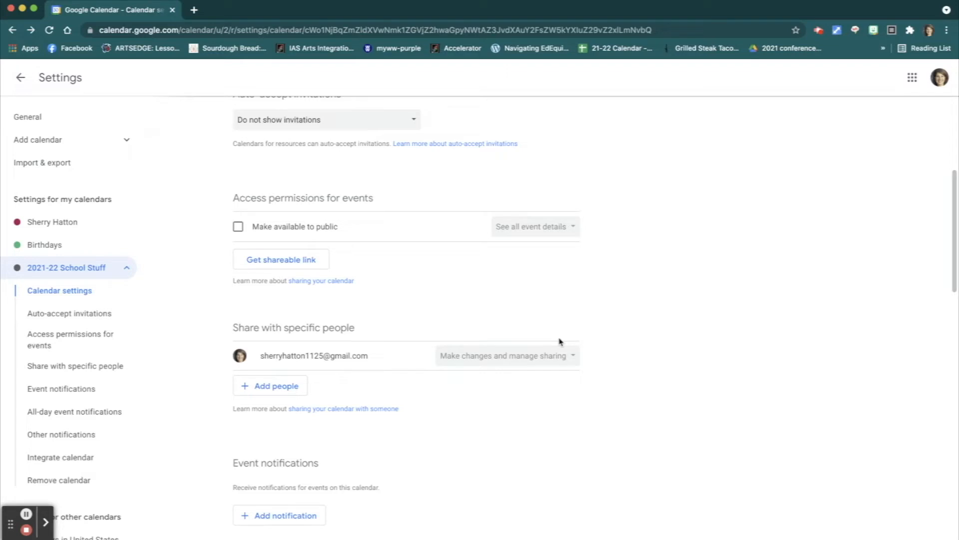
left_click(292, 385)
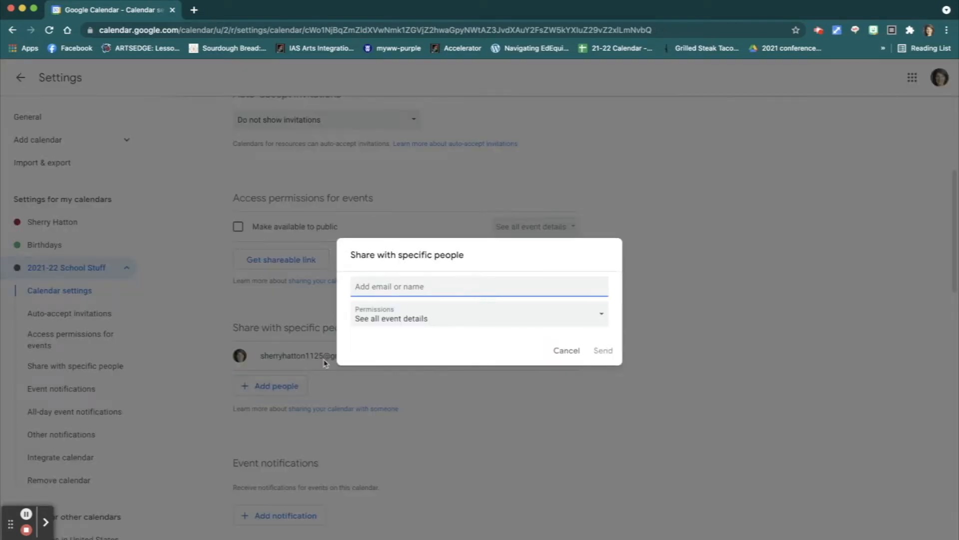
left_click(464, 317)
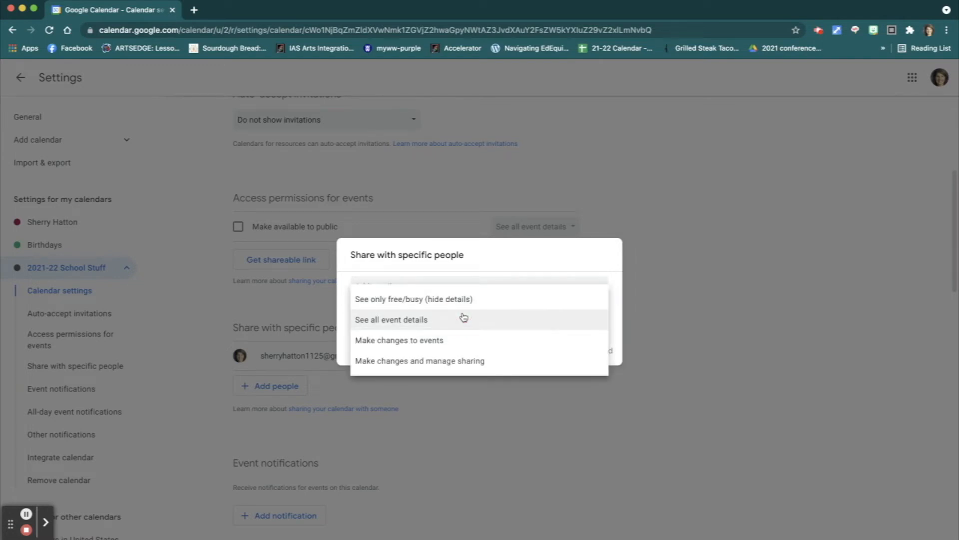
left_click(463, 319)
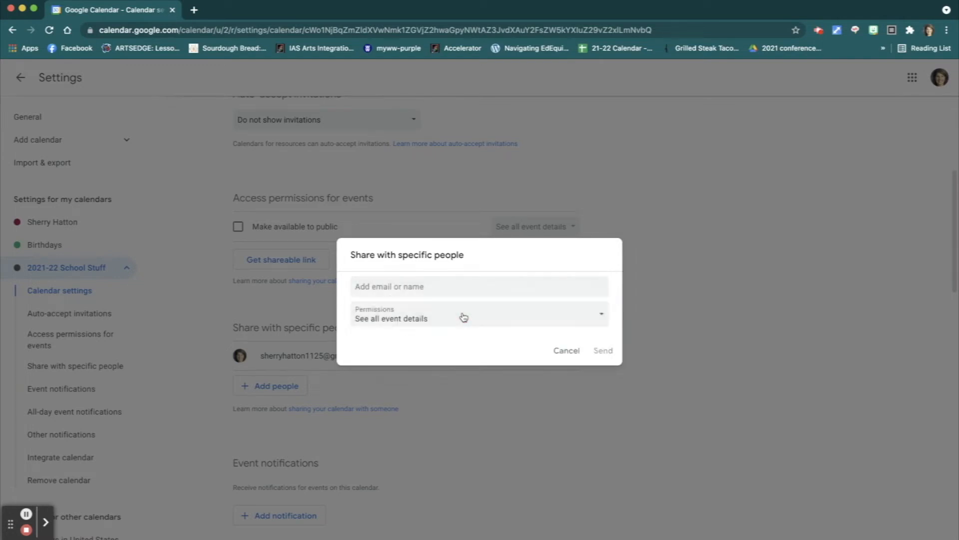
left_click(567, 350)
Review the calendar's event notification, other notification and integration settings
scroll(398, 416, "down", 3)
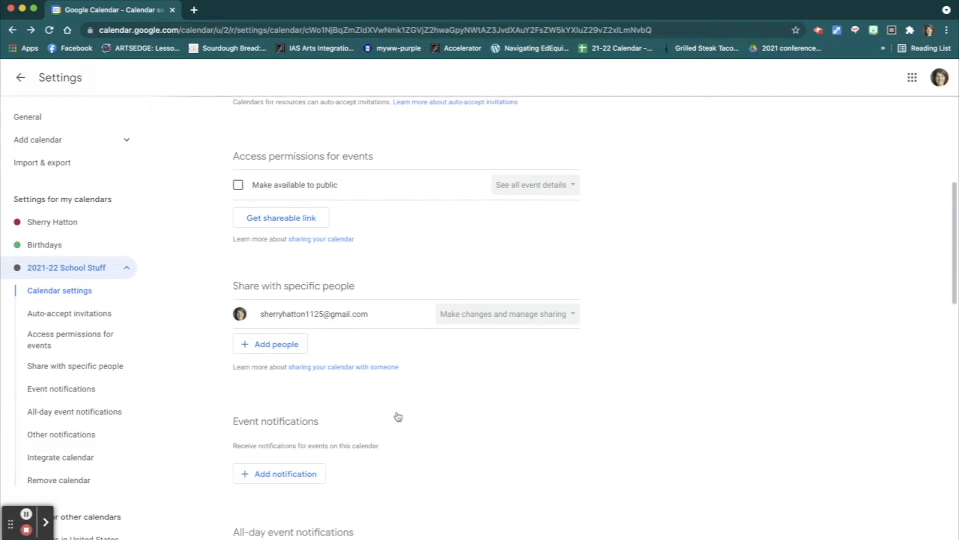
scroll(399, 417, "down", 3)
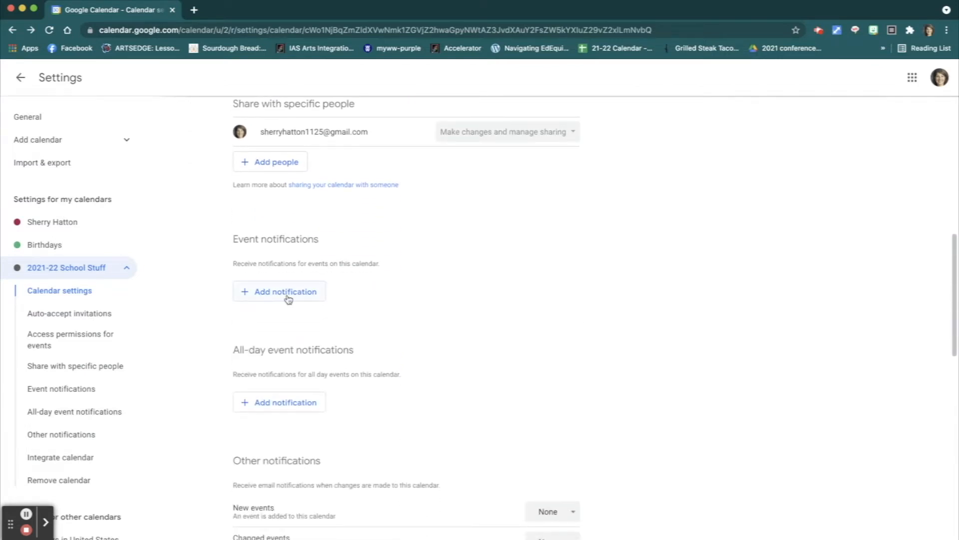
scroll(437, 383, "down", 1)
scroll(436, 382, "down", 10)
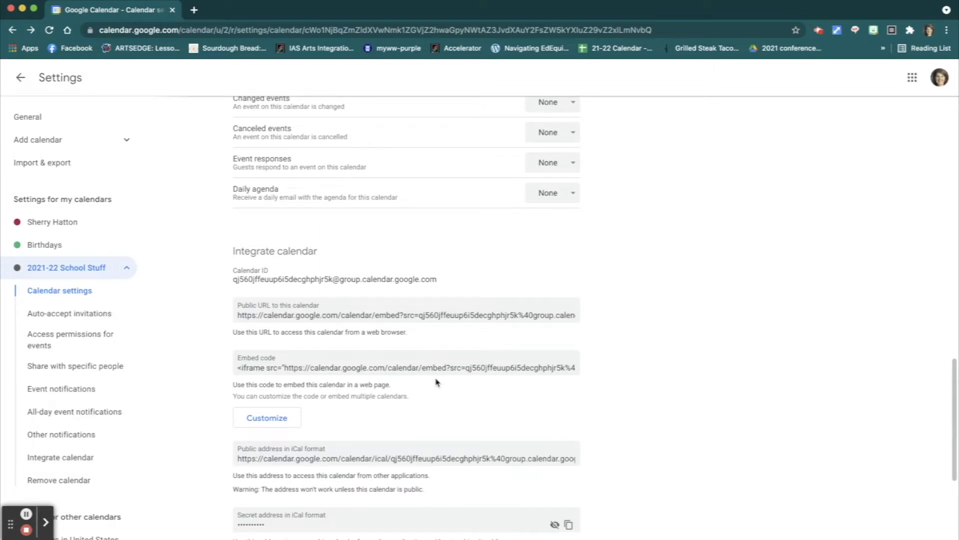
scroll(435, 382, "down", 3)
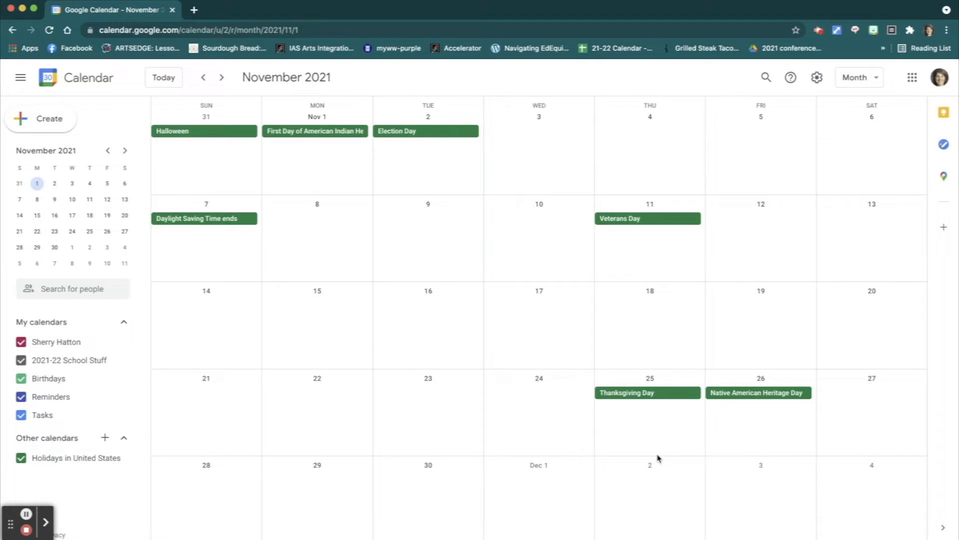
left_click(542, 244)
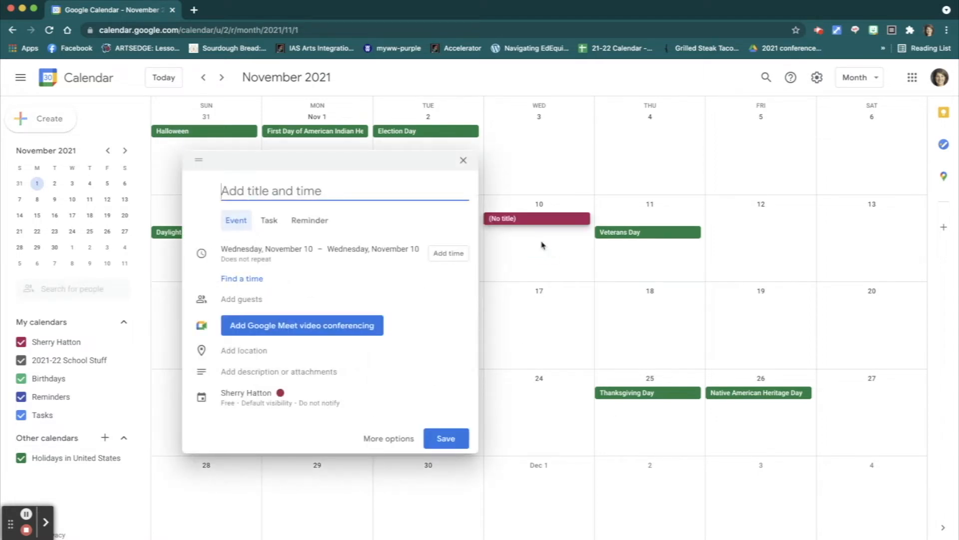
left_click(463, 160)
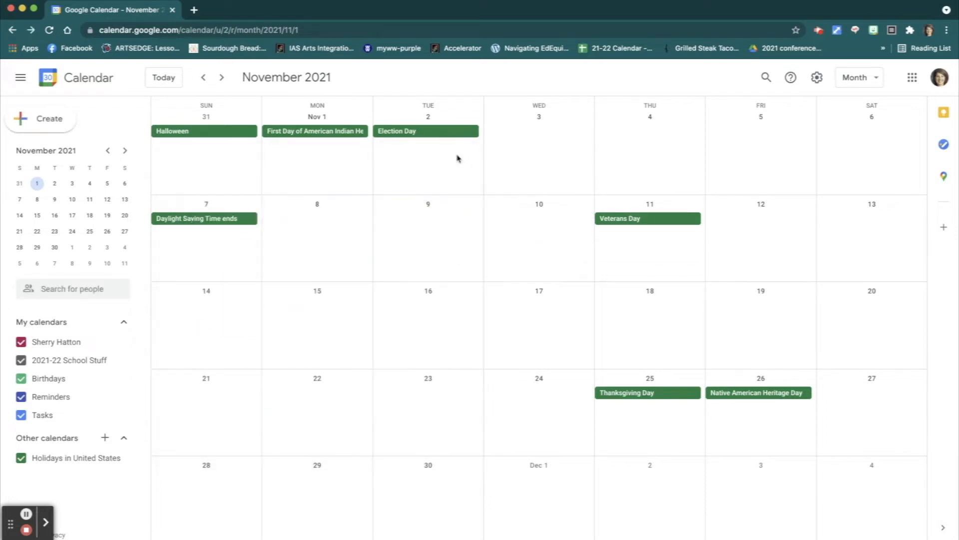
left_click(54, 118)
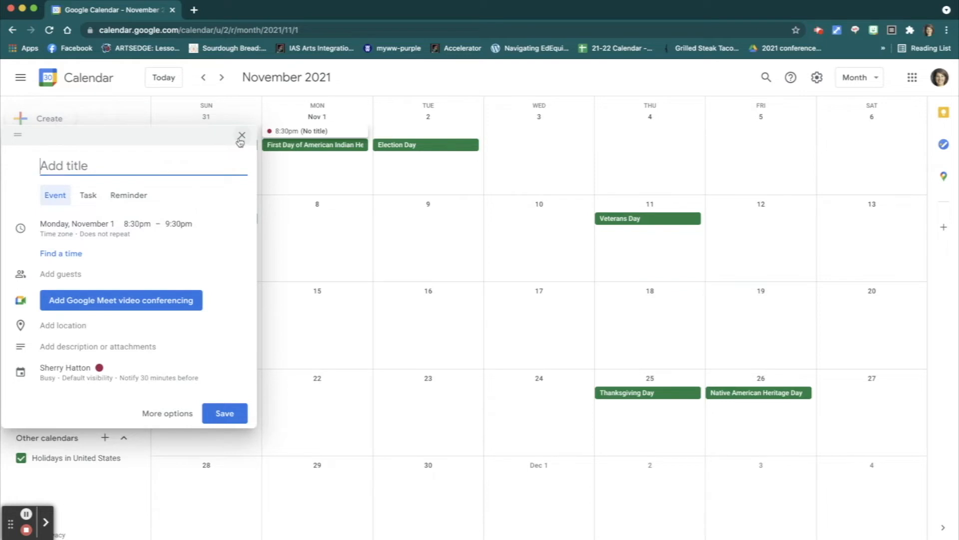
Start a new event on November 10, 2021 titled "Veterans Day Celebration"
left_click(539, 245)
type("Veterans")
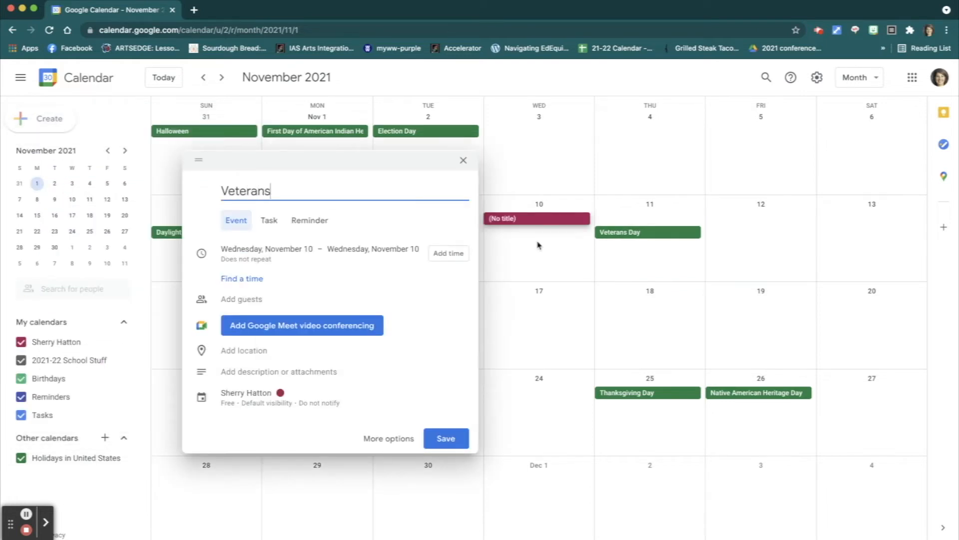
type(" Day Celebration")
Set the event's time to 11:00am–12:00pm, leave guests and location empty, and save the event
left_click(449, 252)
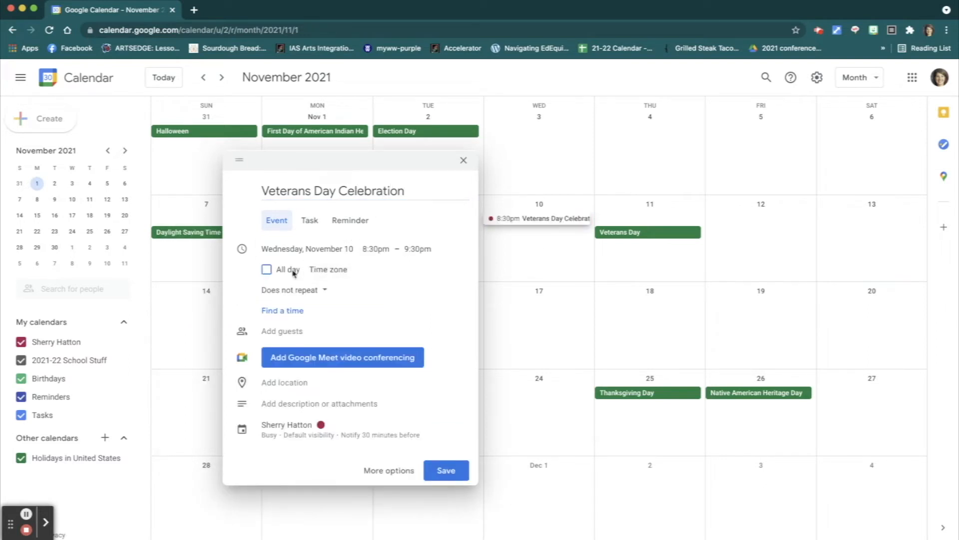
left_click(376, 249)
scroll(392, 330, "up", 3)
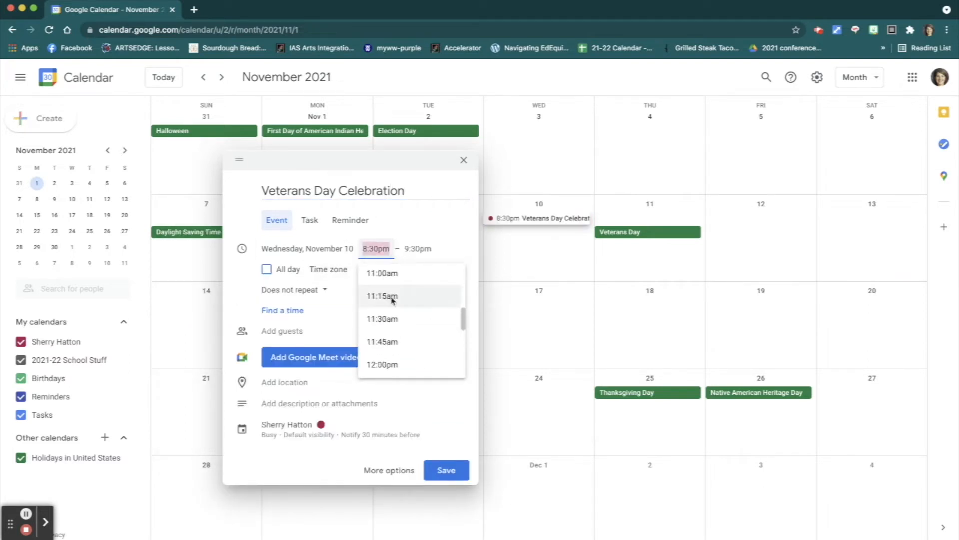
scroll(392, 299, "up", 1)
left_click(391, 302)
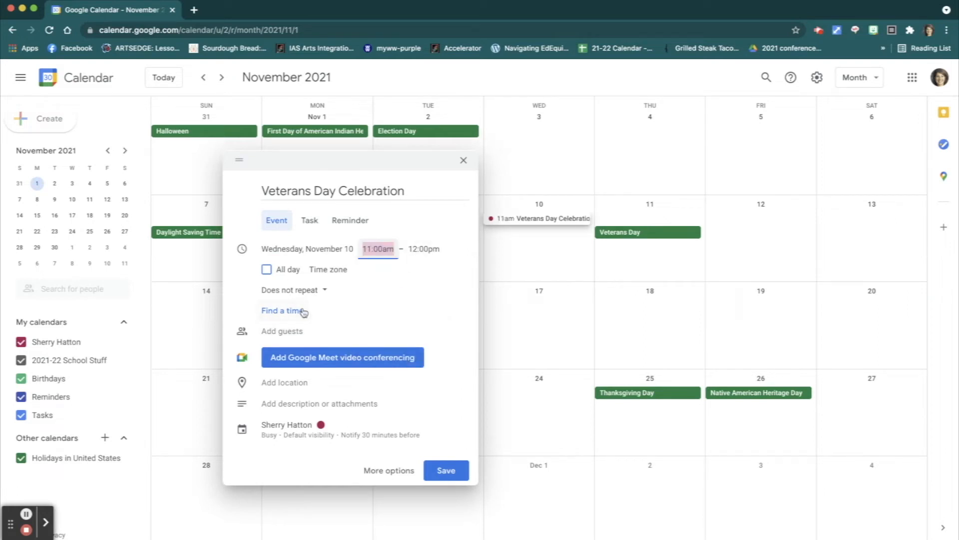
left_click(308, 330)
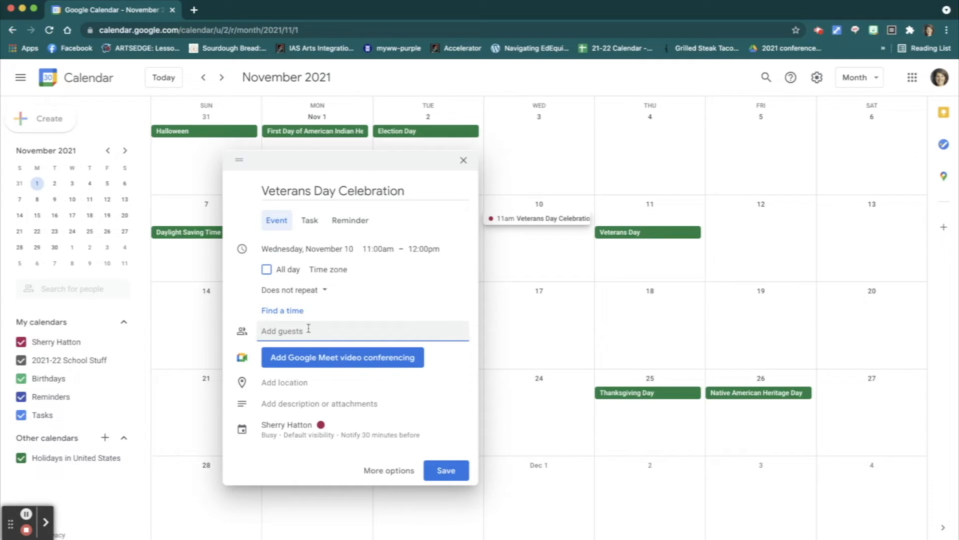
left_click(291, 382)
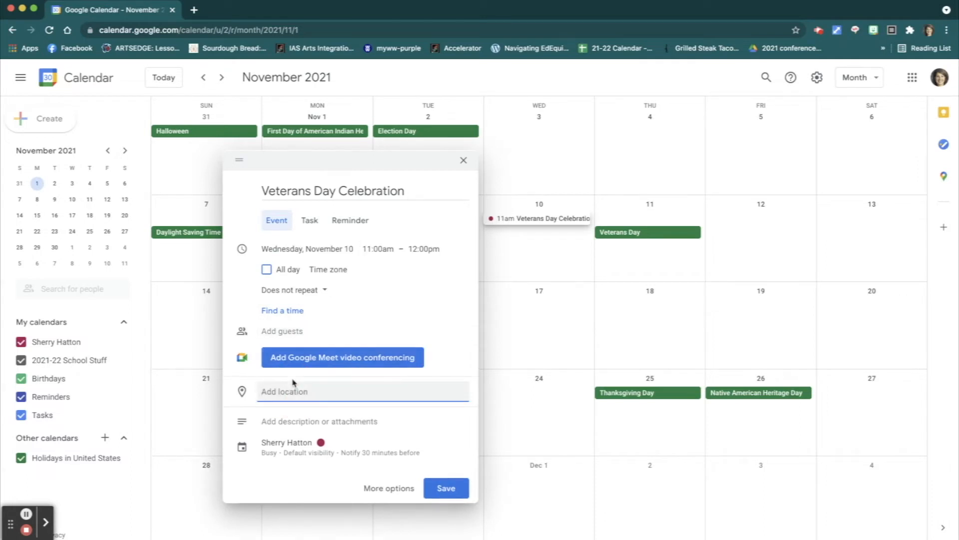
left_click(442, 488)
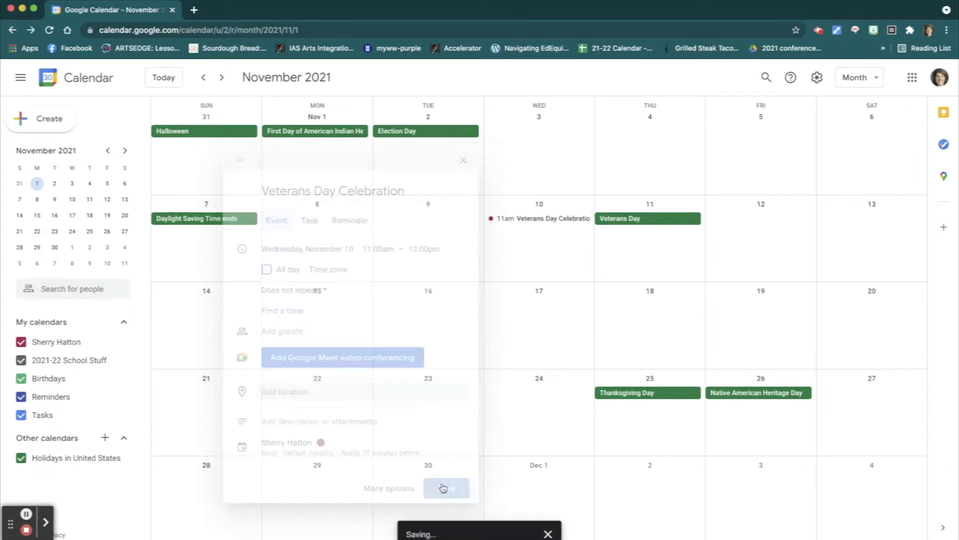
Edit the Veterans Day Celebration event and add the description lines "9:30AM Guests arrive", "10:00 Breakfast meet and greet" and "10:55 Procession"
left_click(524, 220)
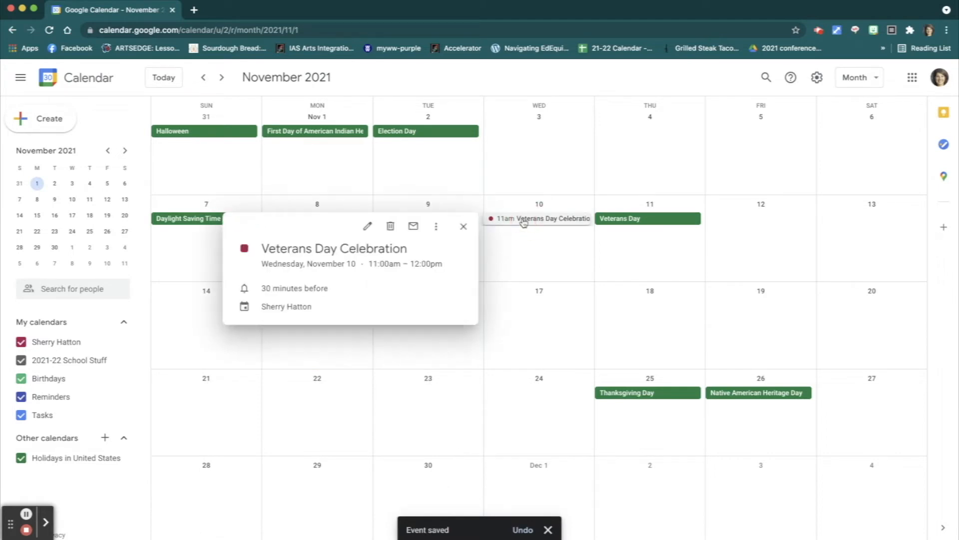
left_click(365, 228)
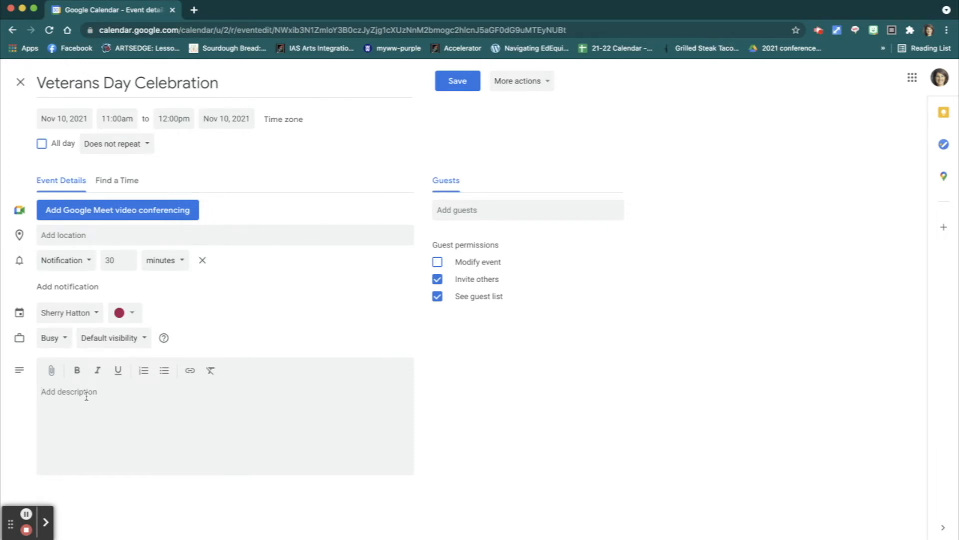
type("9:30AM Guests arrive")
key("Return")
type("10:00 Breakfast meet and greet")
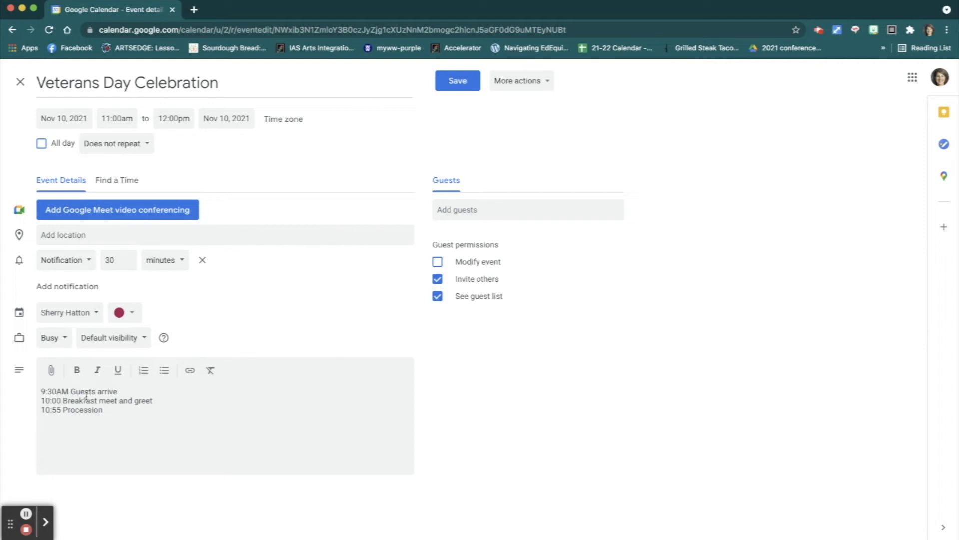
Attach the Veterans Day "program cover" document from My Drive to the event description
left_click(52, 372)
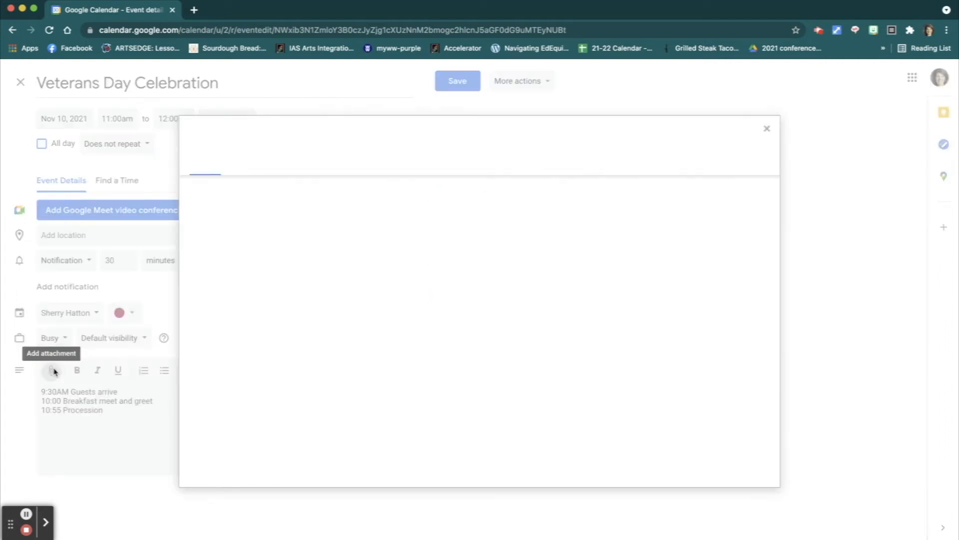
left_click(257, 160)
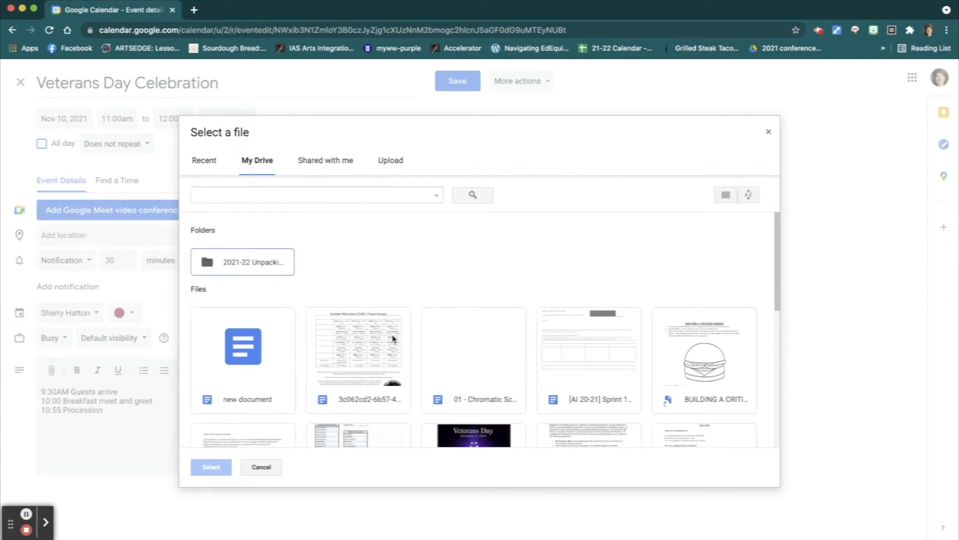
scroll(393, 339, "down", 3)
left_click(492, 352)
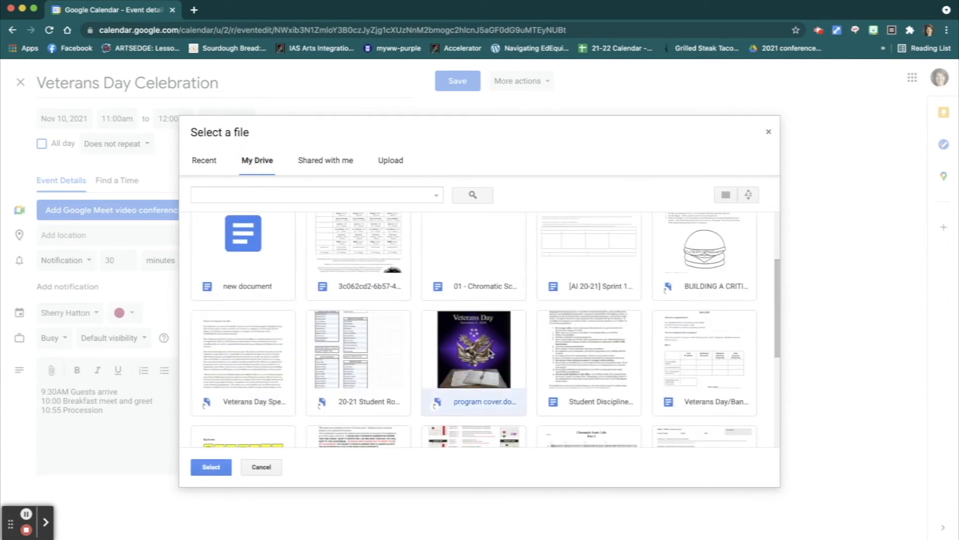
left_click(210, 466)
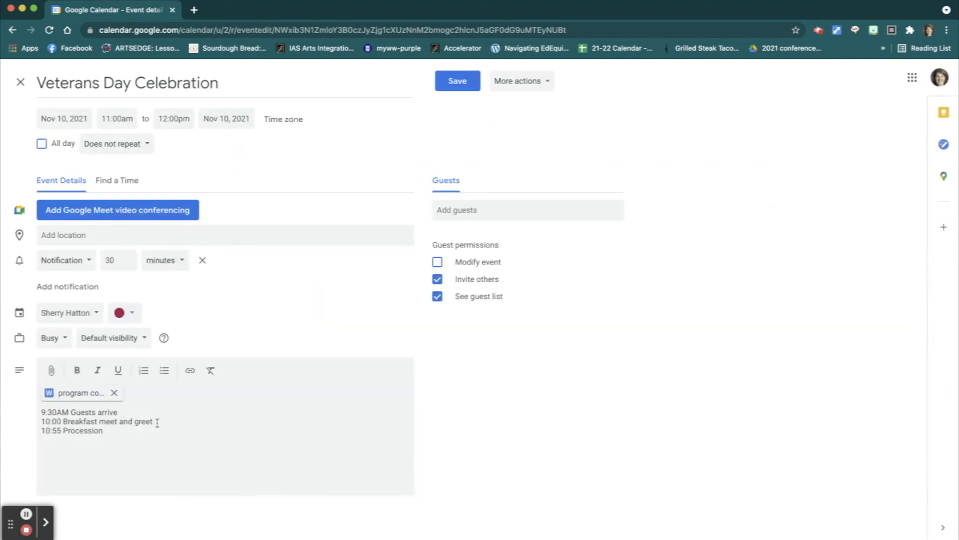
Attach the "Veterans Day Spe..." document from My Drive as a second attachment and save the Veterans Day Celebration event
left_click(50, 370)
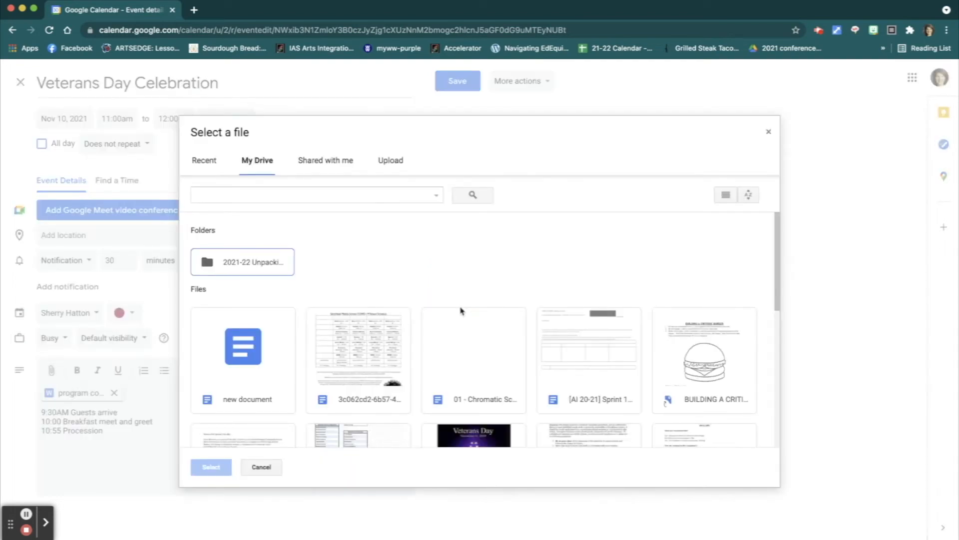
scroll(464, 368, "down", 5)
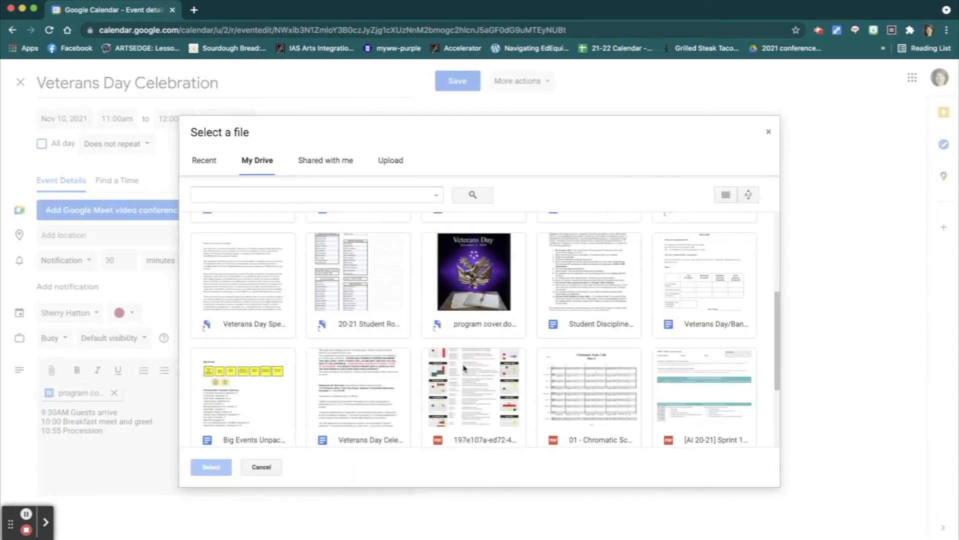
left_click(240, 298)
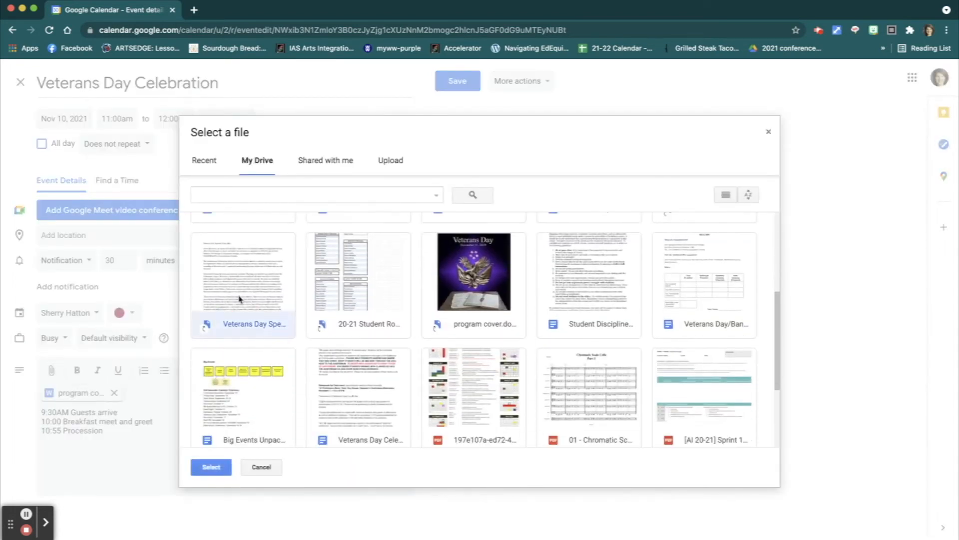
left_click(212, 468)
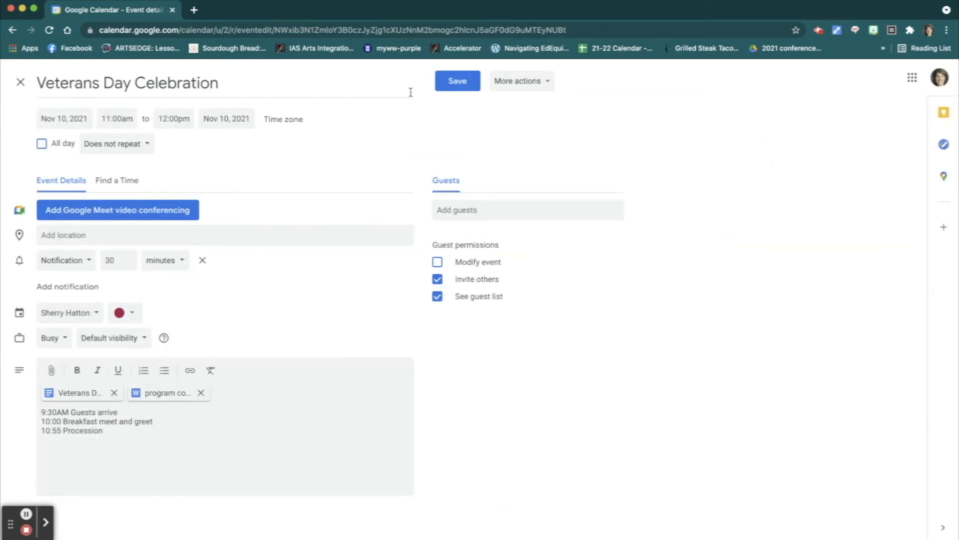
left_click(457, 81)
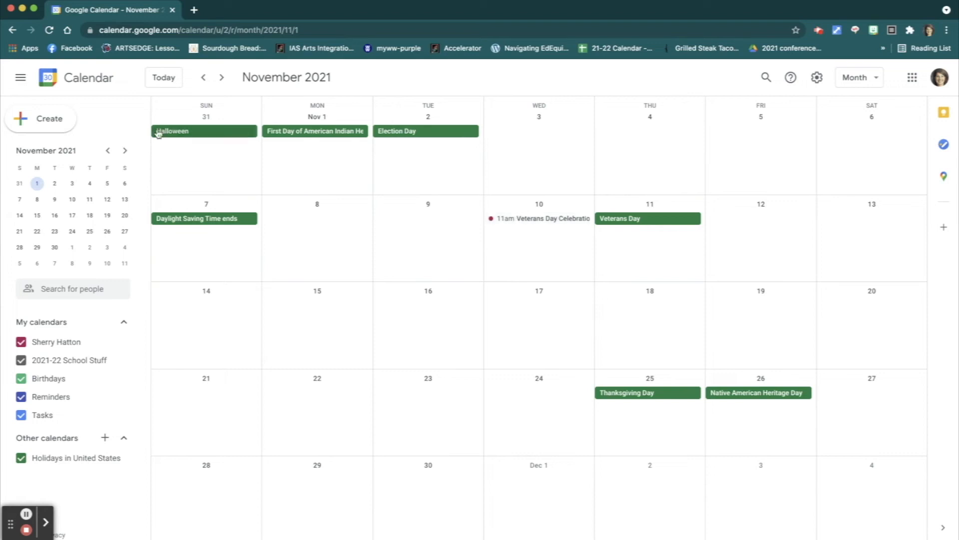
Create and save an all-day event titled "Midway Assessment" on October 6, 2021
left_click(203, 78)
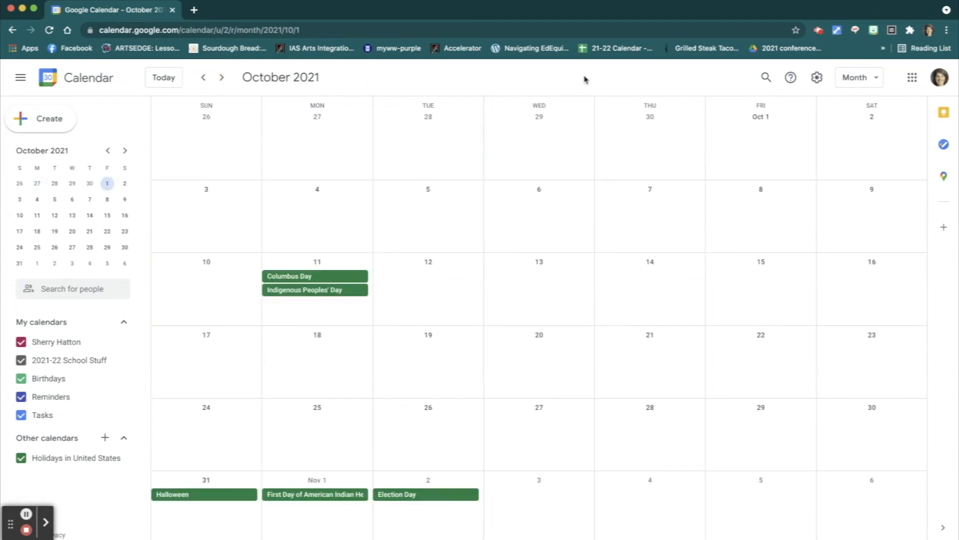
left_click(550, 232)
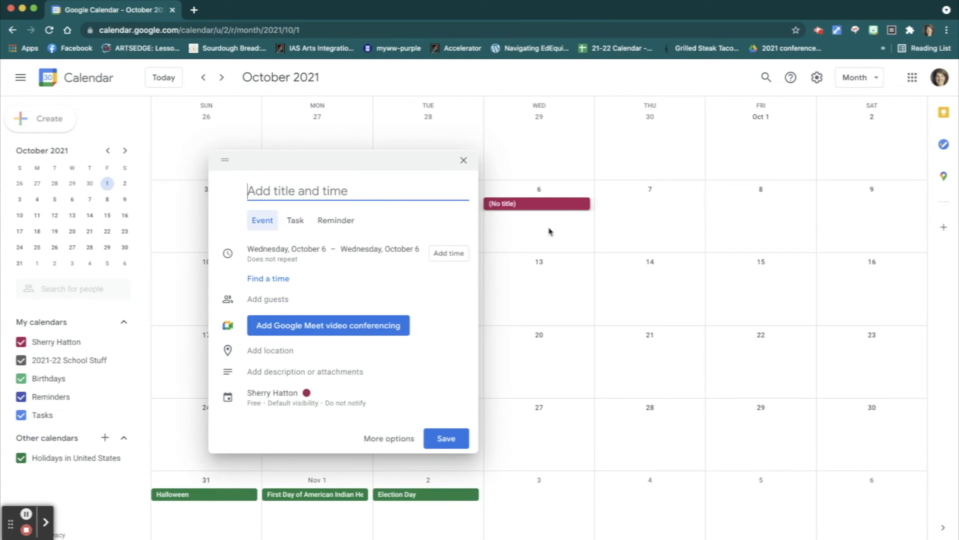
type("Mid")
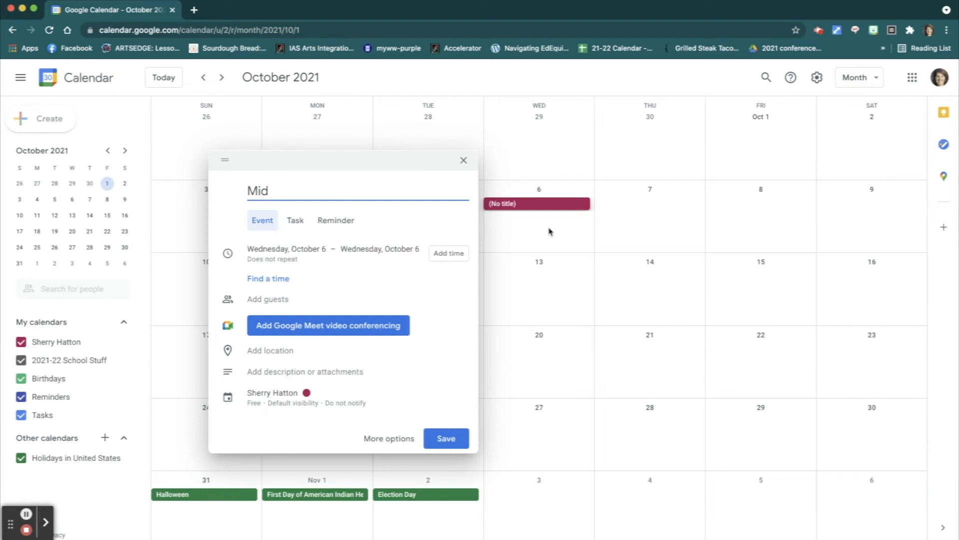
type("way Assessment")
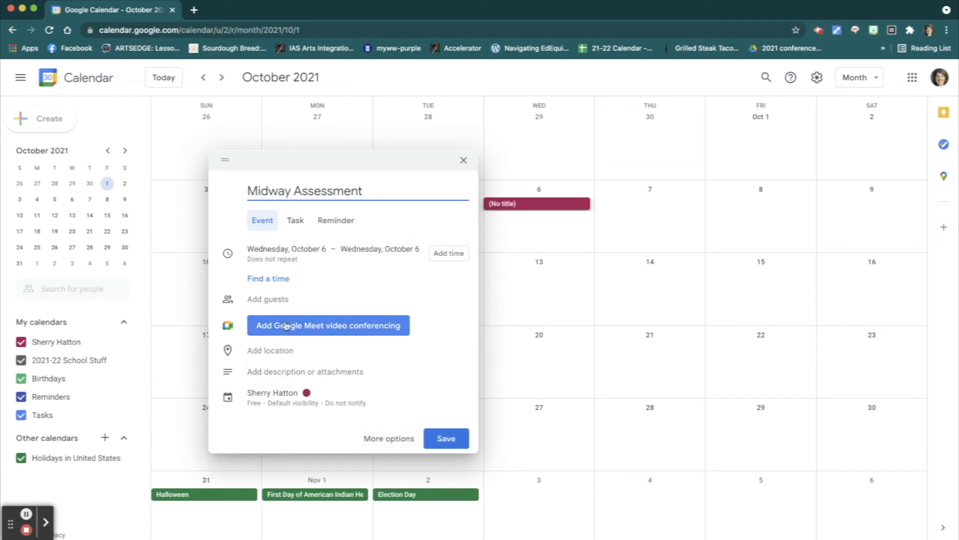
left_click(438, 433)
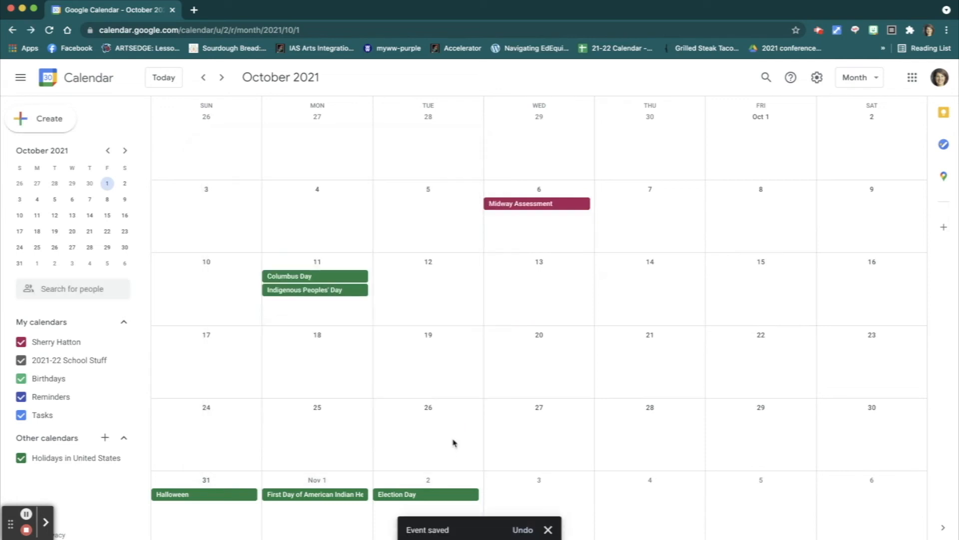
Edit the Midway Assessment event, attach the recent "Veterans Day/Ban..." document to it, and save the event
left_click(542, 205)
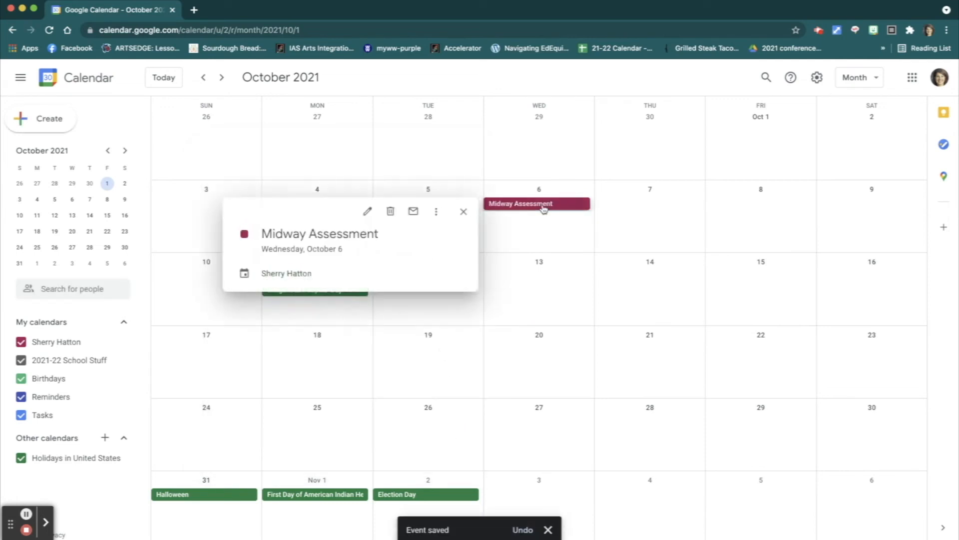
left_click(368, 212)
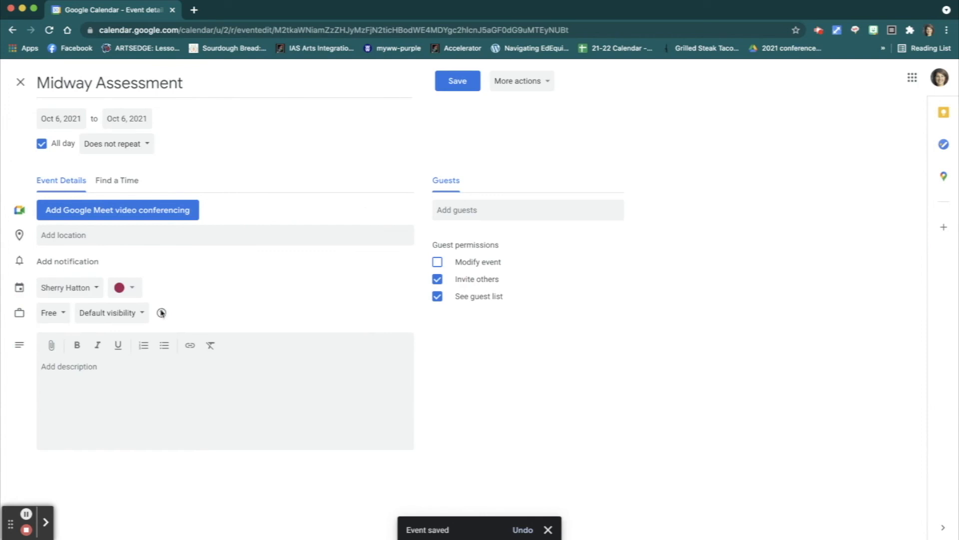
left_click(53, 346)
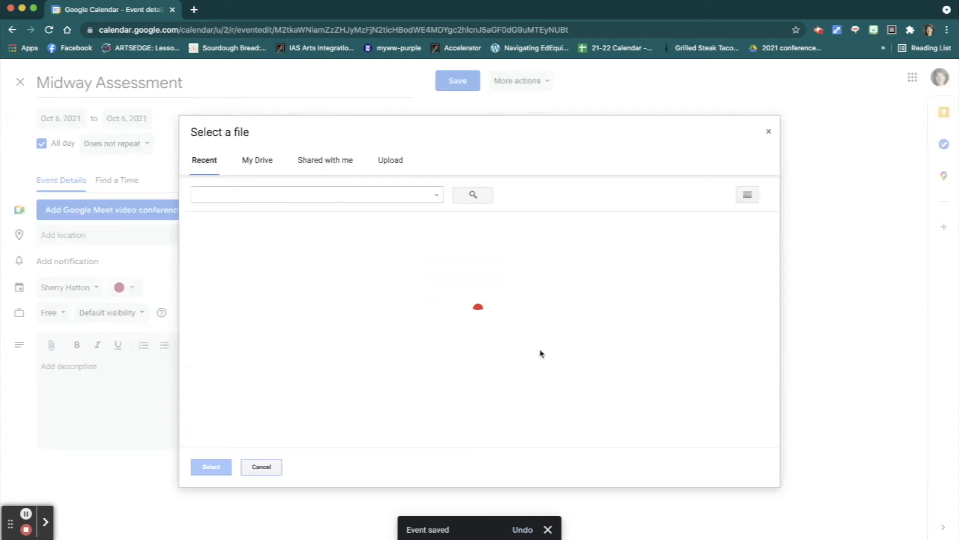
scroll(540, 353, "down", 5)
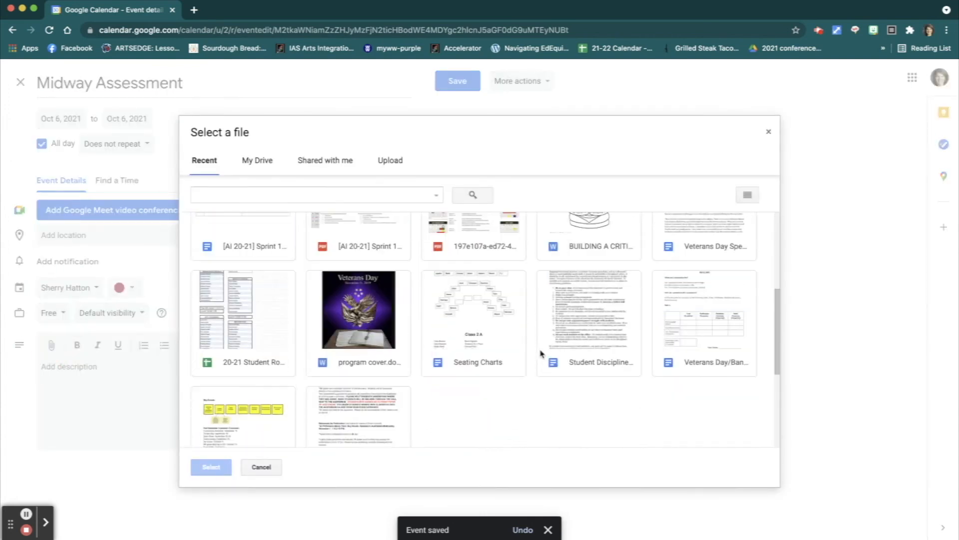
left_click(702, 279)
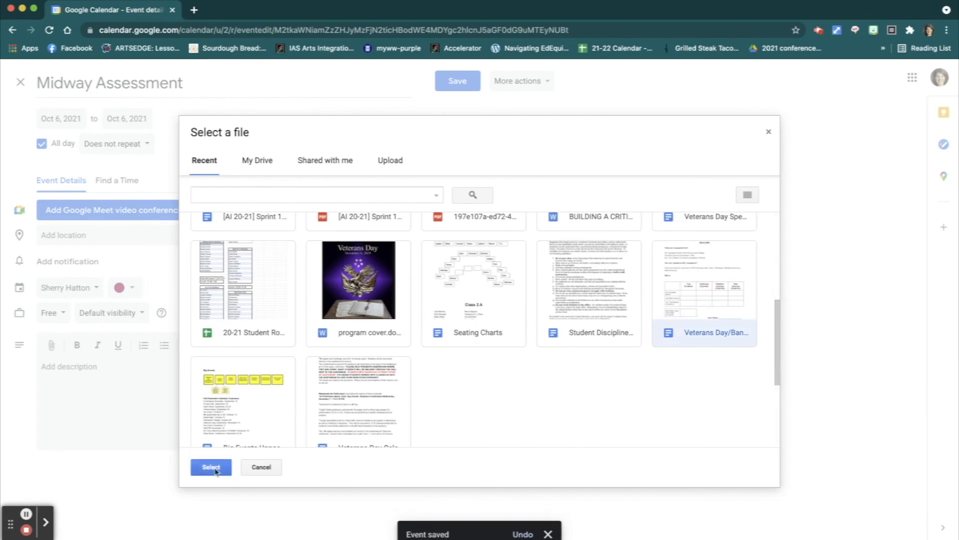
left_click(211, 467)
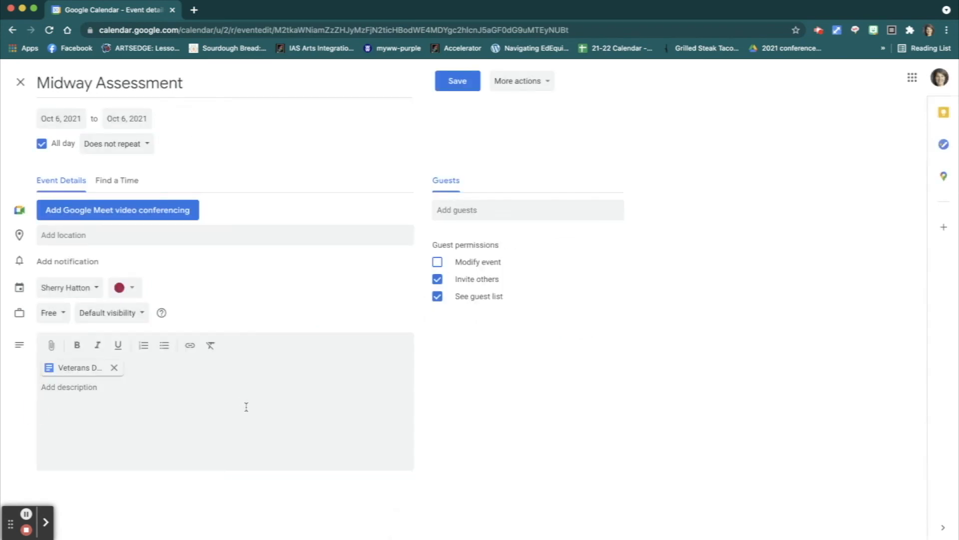
left_click(458, 81)
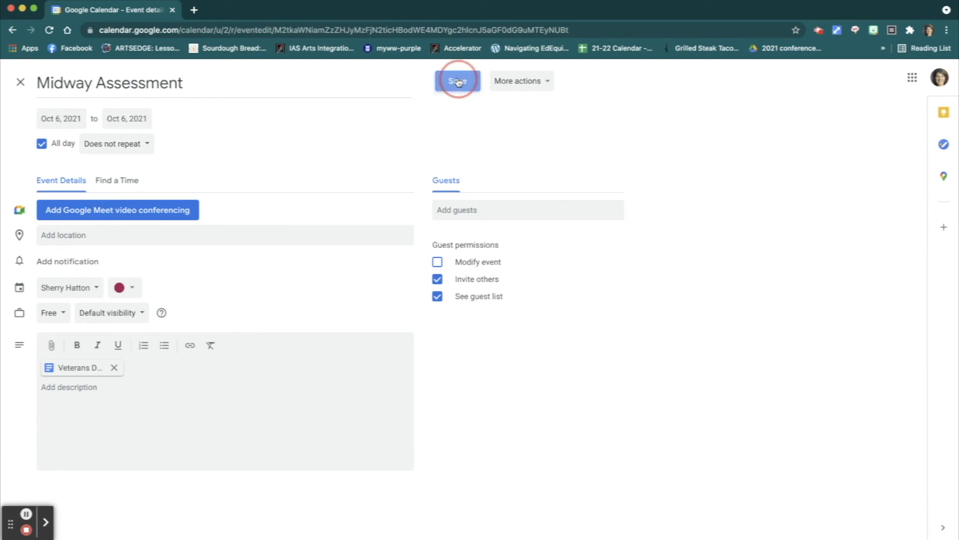